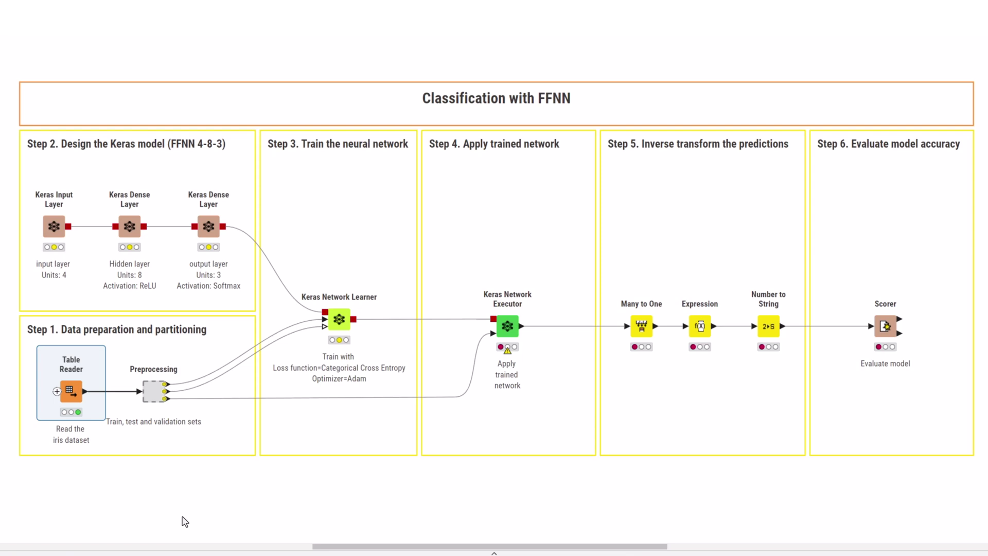
# Review statistics of the raw iris table, then enter the Preprocessing metanode contents
pyautogui.rightClick(70, 391)
pyautogui.moveTo(112, 401)
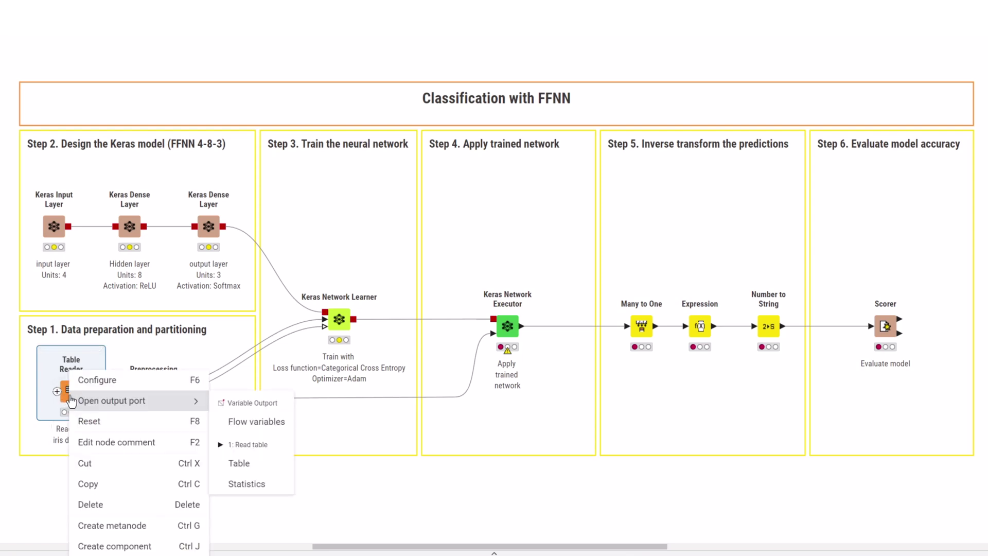
pyautogui.click(247, 483)
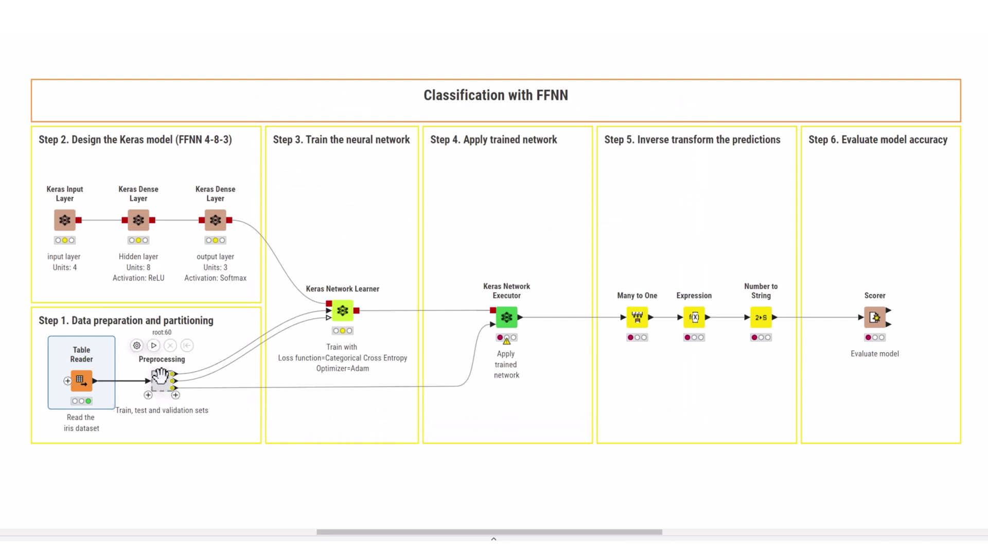
pyautogui.rightClick(159, 376)
pyautogui.moveTo(228, 531)
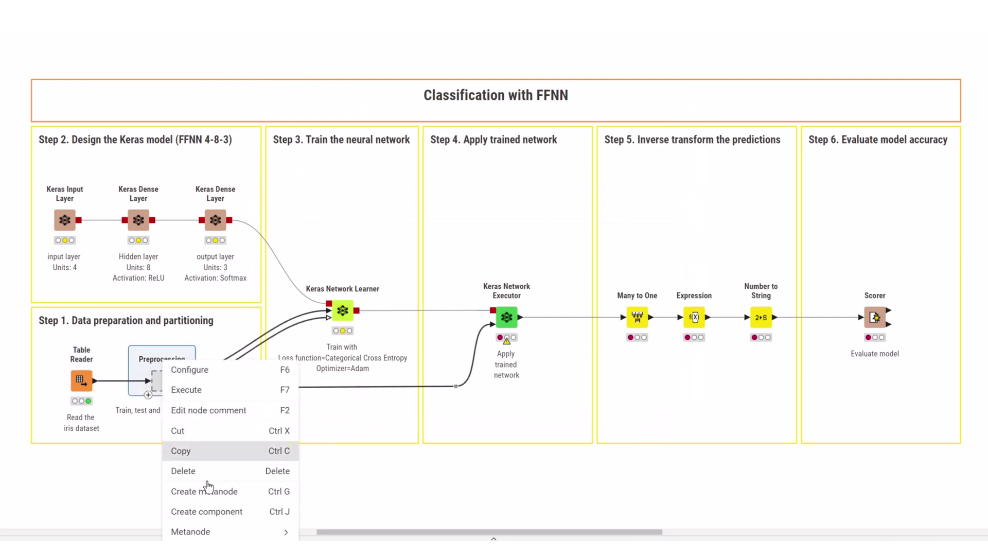
pyautogui.click(343, 492)
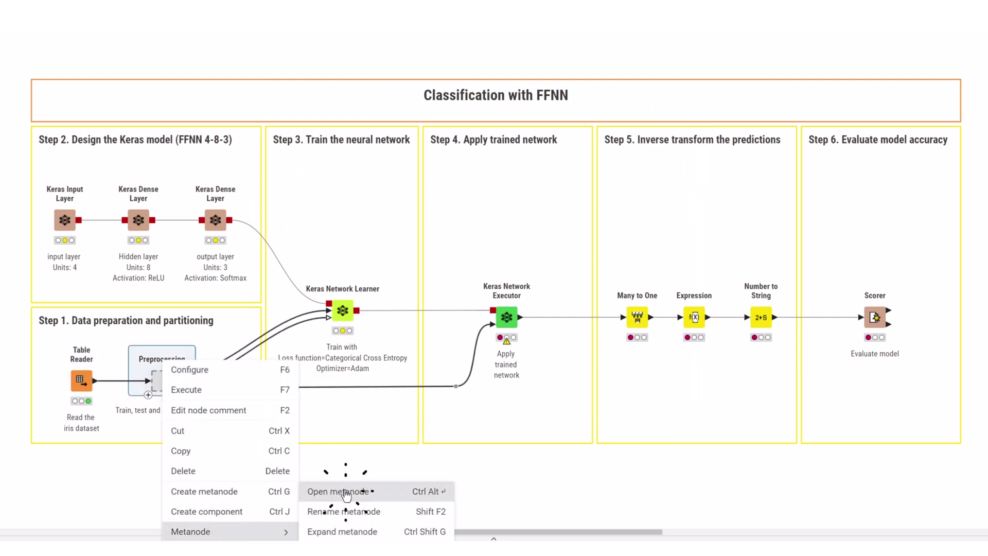
# Configure and run Category to Number to convert class to index, checking the numeric output
pyautogui.click(169, 253)
pyautogui.doubleClick(168, 253)
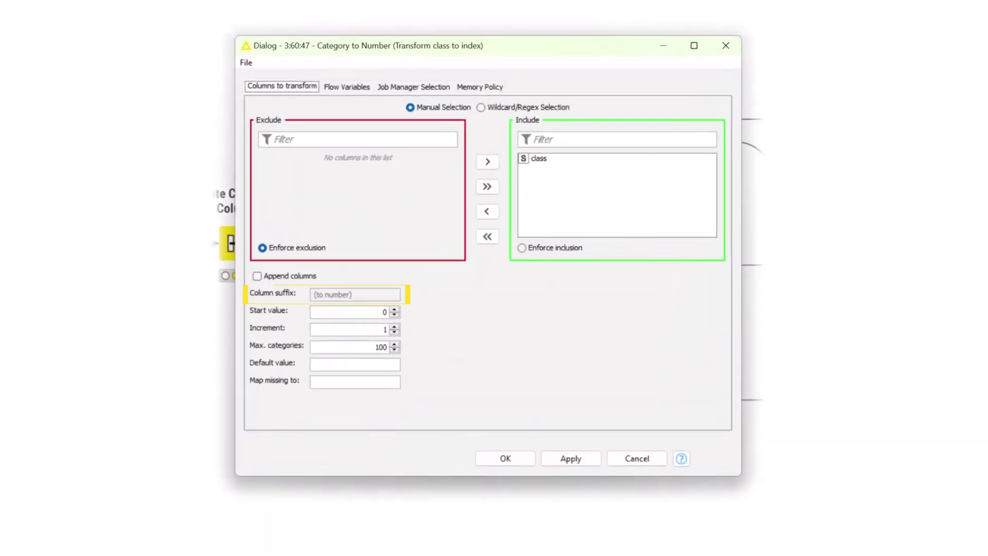
pyautogui.click(504, 458)
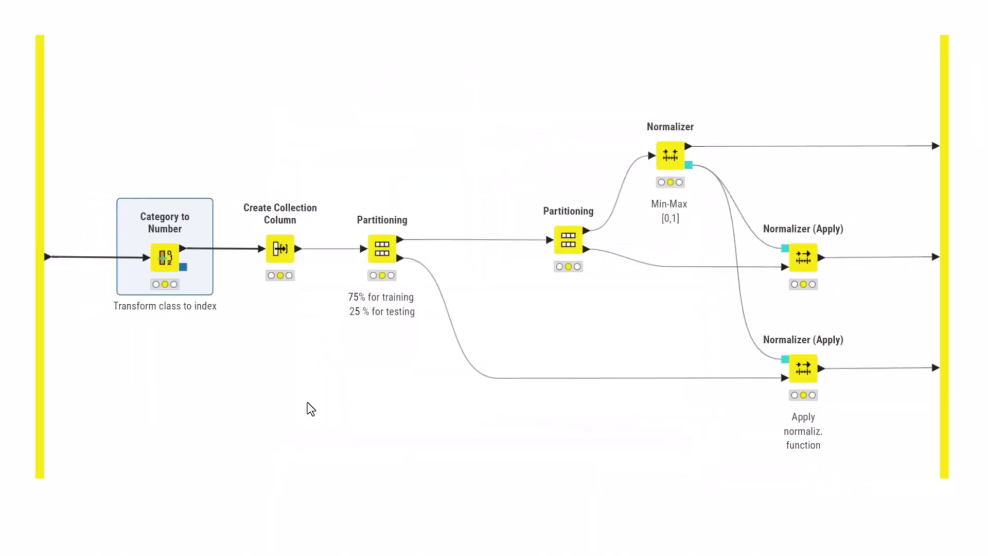
pyautogui.click(154, 199)
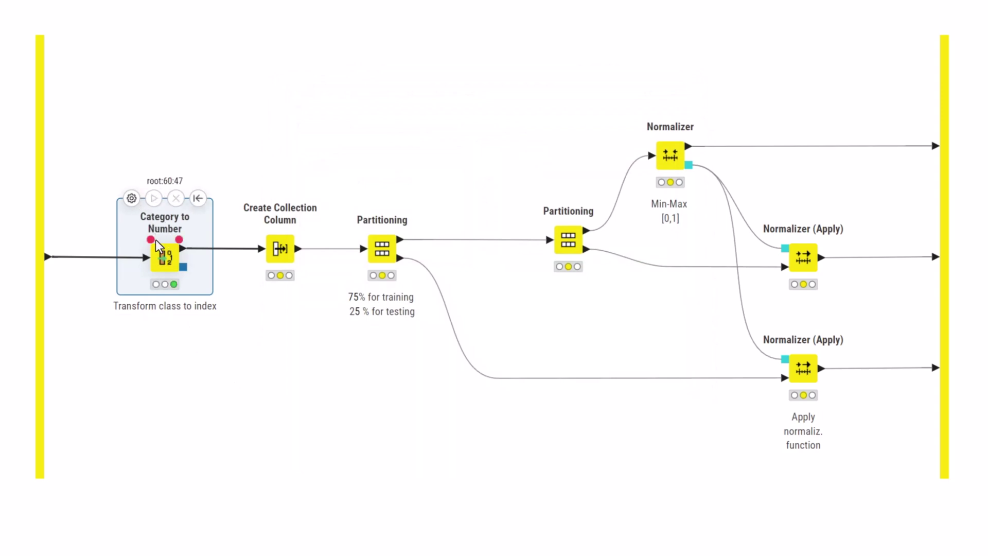
pyautogui.rightClick(164, 255)
pyautogui.moveTo(218, 297)
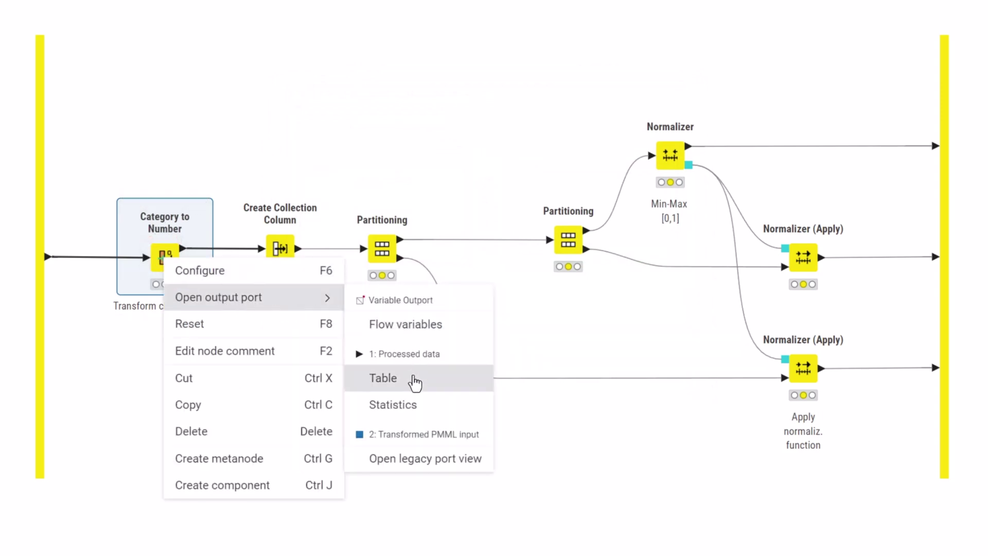
pyautogui.click(384, 378)
pyautogui.moveTo(795, 114); pyautogui.dragTo(797, 485)
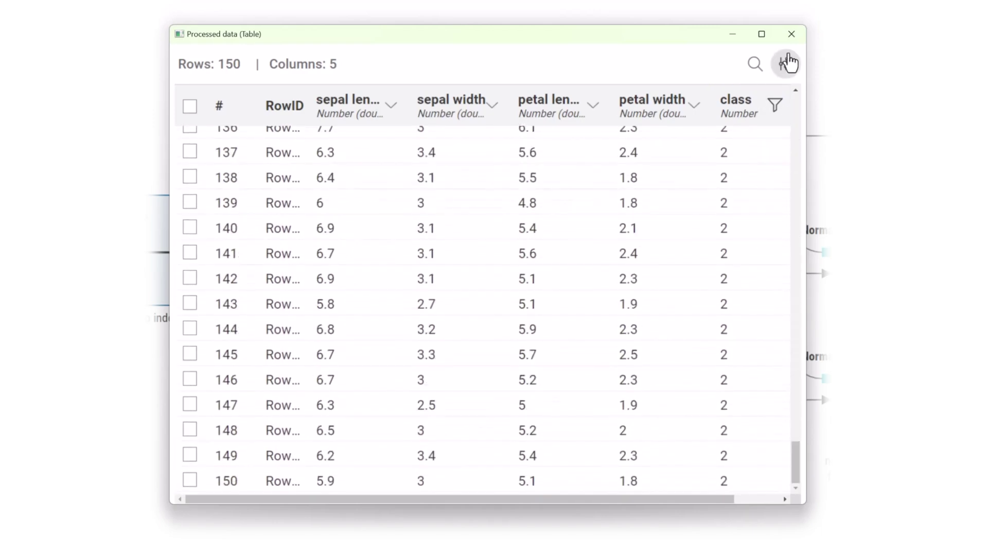
pyautogui.click(791, 34)
# Confirm the class_collection column settings and run both Partitioning nodes
pyautogui.click(278, 247)
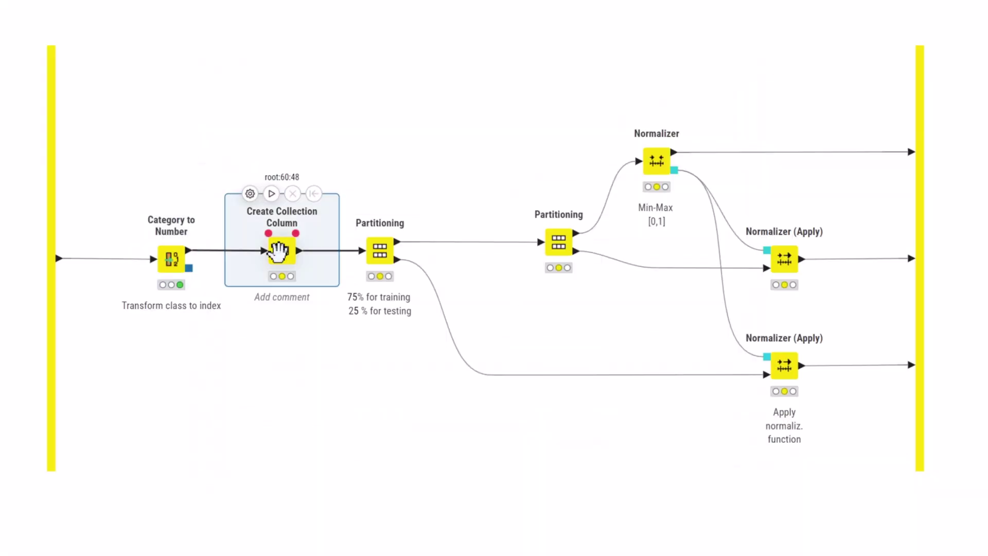
pyautogui.click(249, 194)
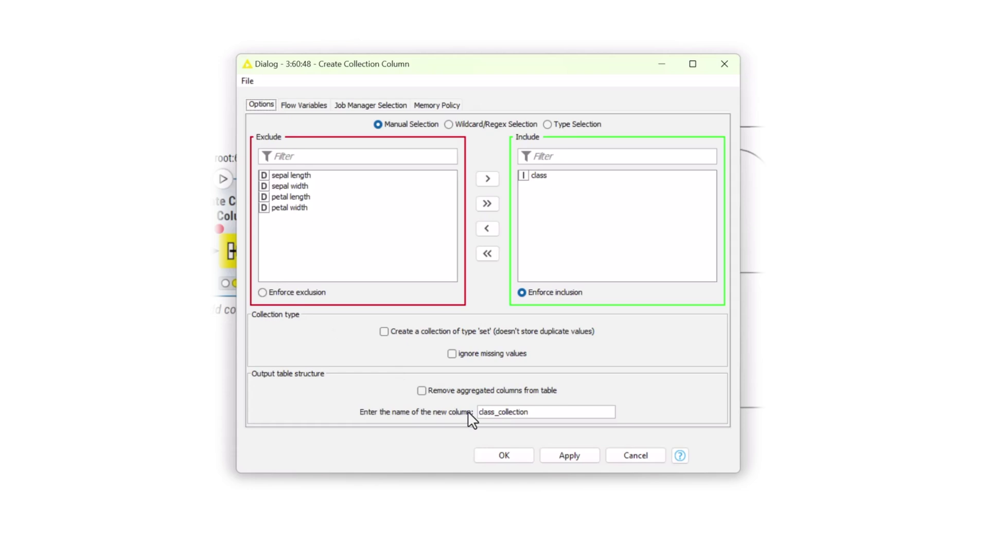
pyautogui.click(504, 454)
pyautogui.click(387, 257)
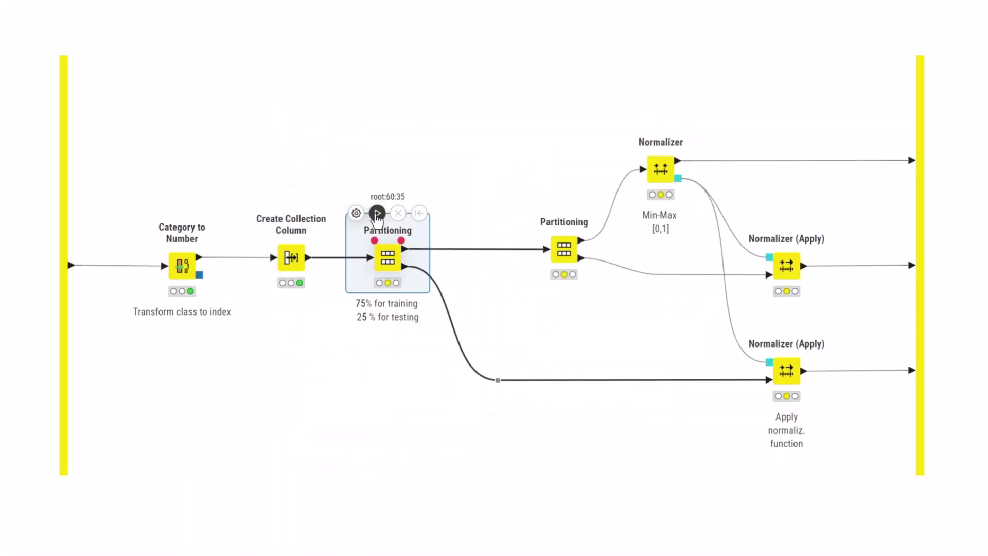
pyautogui.click(377, 213)
pyautogui.click(563, 249)
pyautogui.click(553, 206)
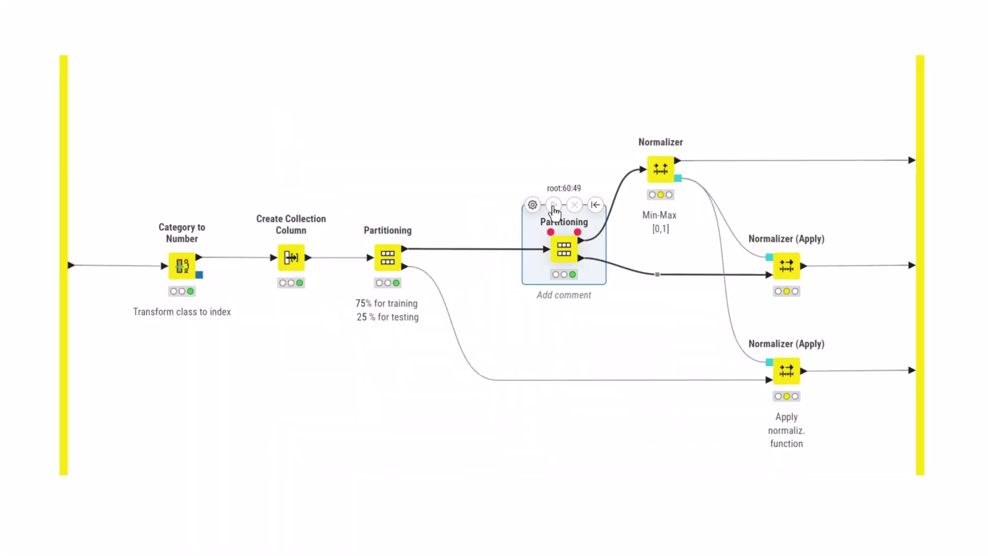
# Set the Normalizer to min-max 0–1 and view statistics of the normalized measurements
pyautogui.click(660, 168)
pyautogui.doubleClick(661, 168)
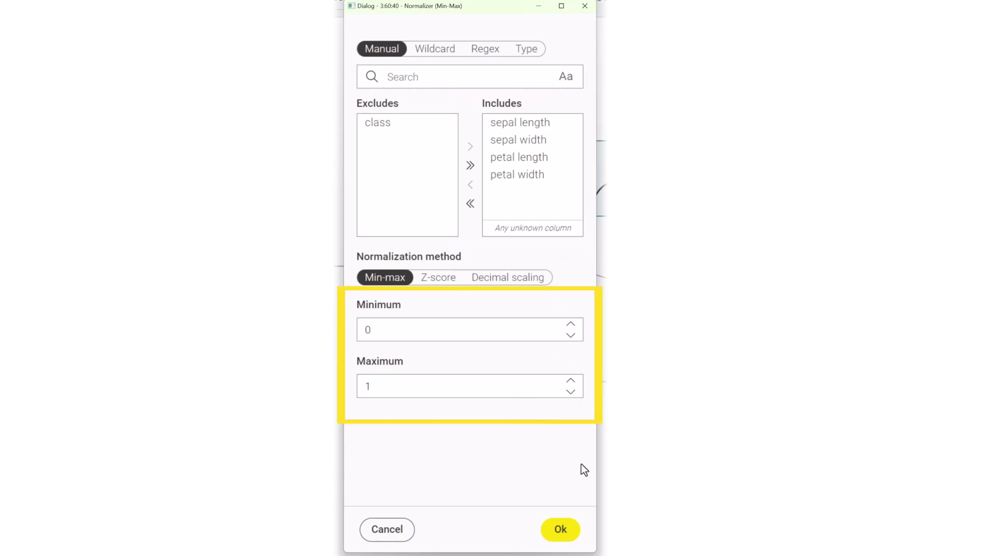
pyautogui.click(560, 529)
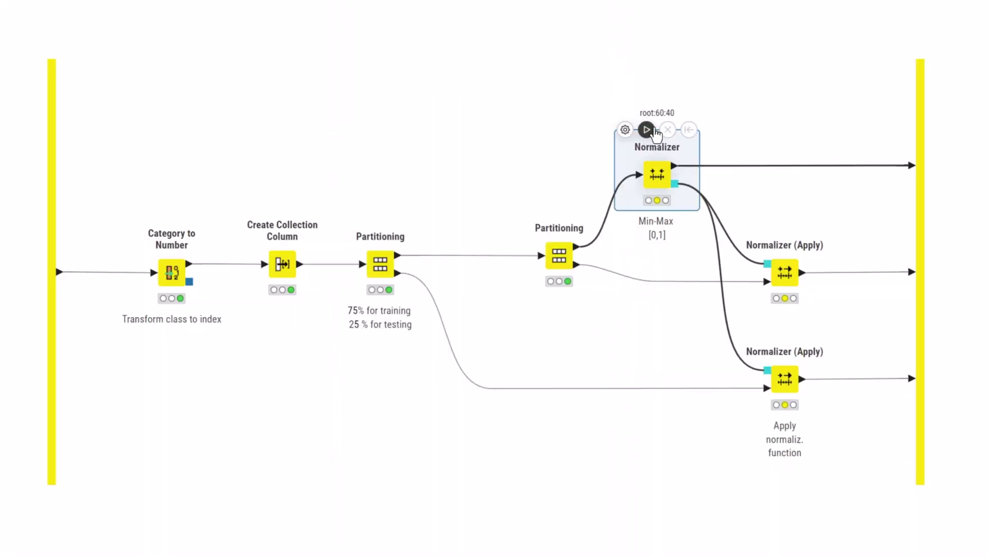
pyautogui.rightClick(654, 172)
pyautogui.moveTo(676, 243)
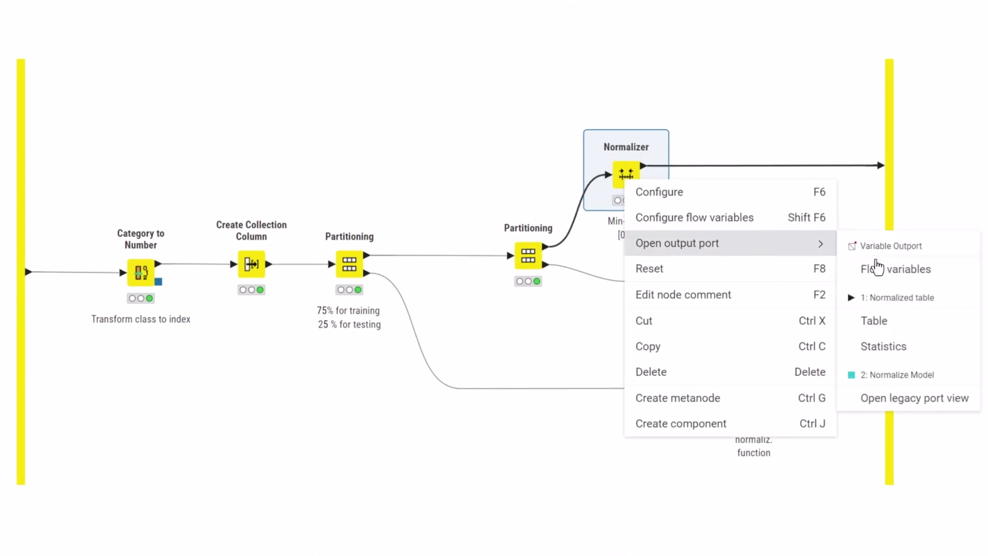
pyautogui.click(883, 345)
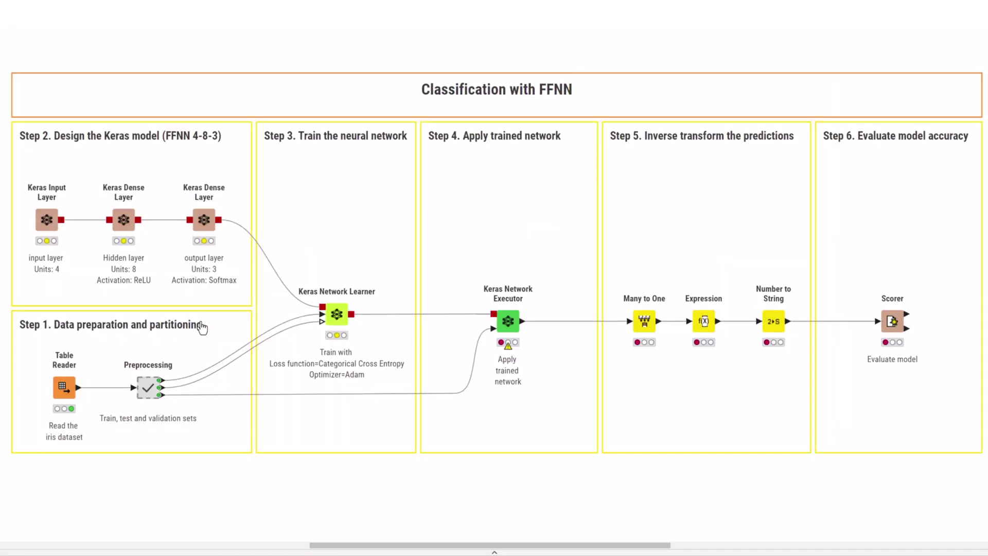
# Confirm the Keras Input Layer has input shape 4
pyautogui.click(46, 220)
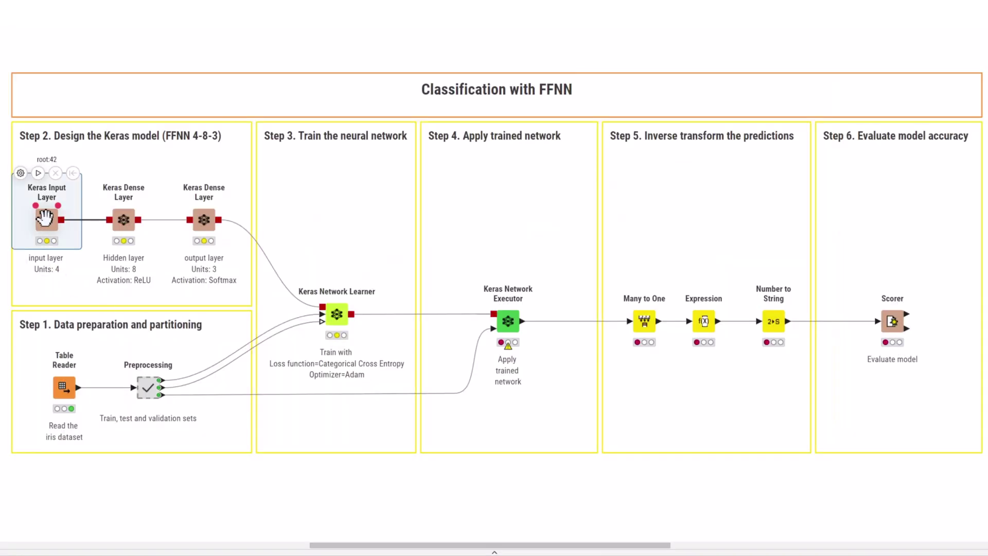
pyautogui.click(20, 173)
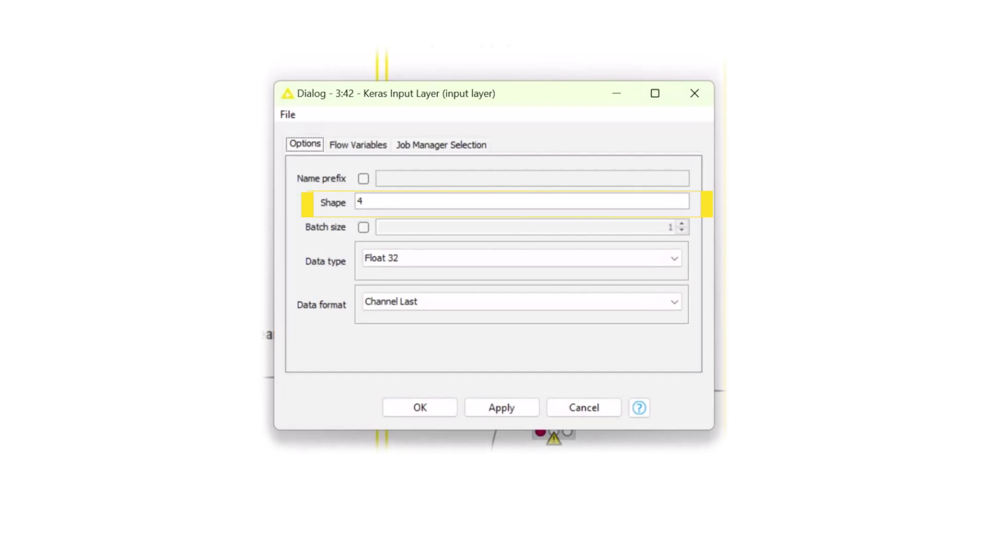
pyautogui.click(419, 407)
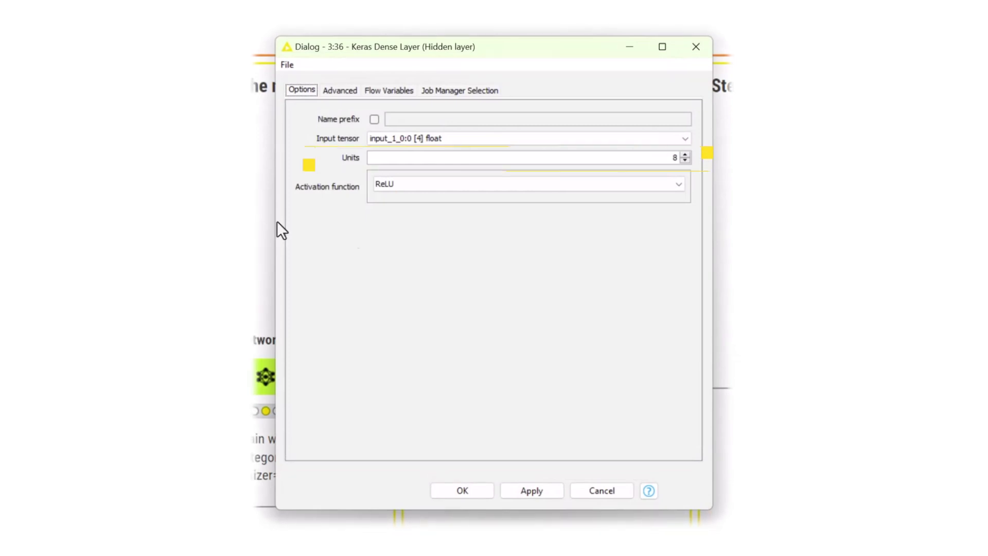
# Keep the hidden Dense layer at 8 units with ReLU activation
pyautogui.click(680, 183)
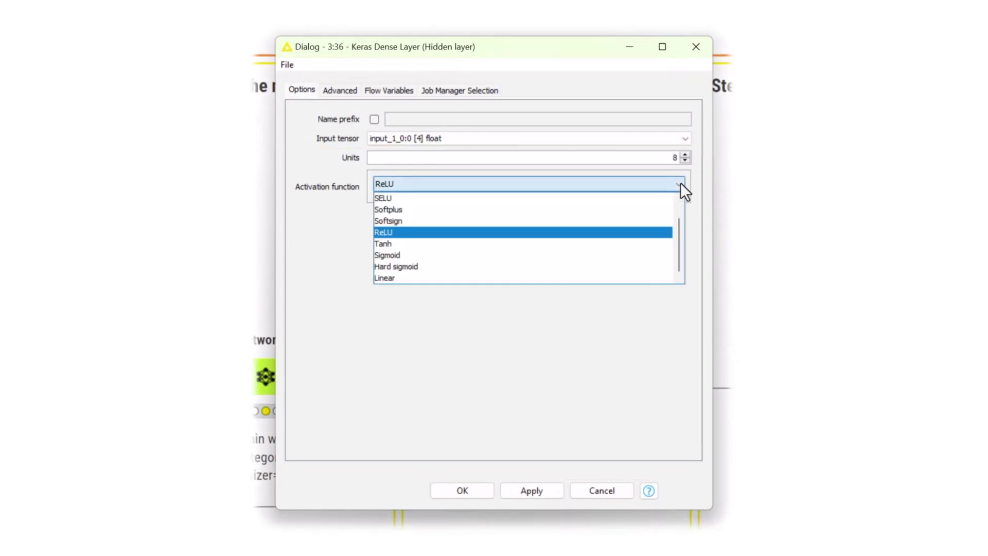
pyautogui.click(680, 183)
pyautogui.click(462, 491)
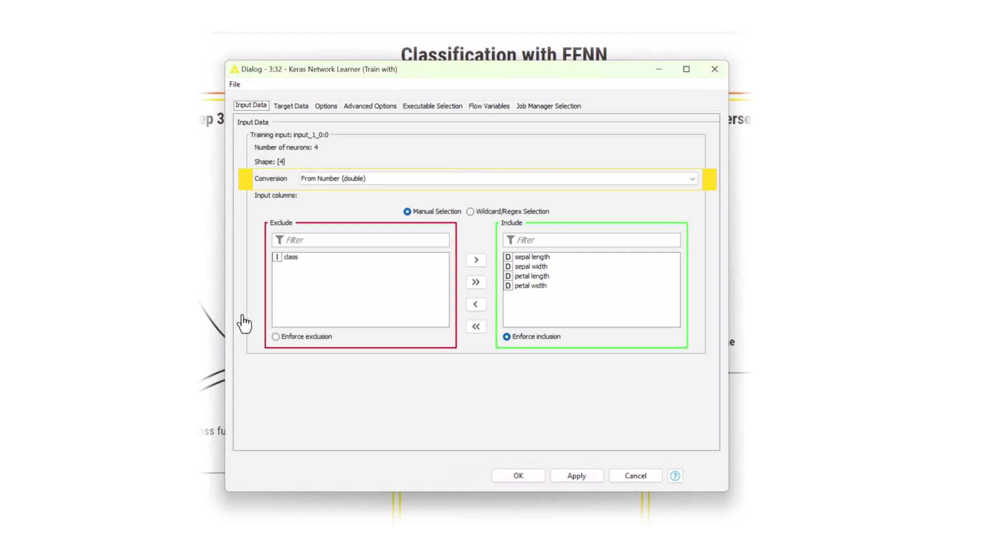
# Keep categorical cross entropy loss, review Adam at 0.001 for 100 epochs batch 5, and start training
pyautogui.click(291, 106)
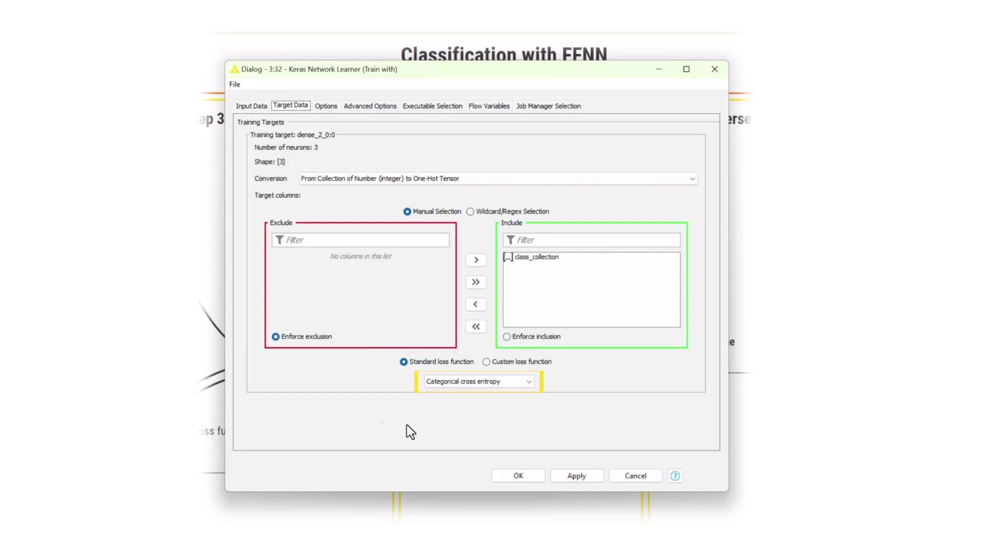
pyautogui.click(508, 381)
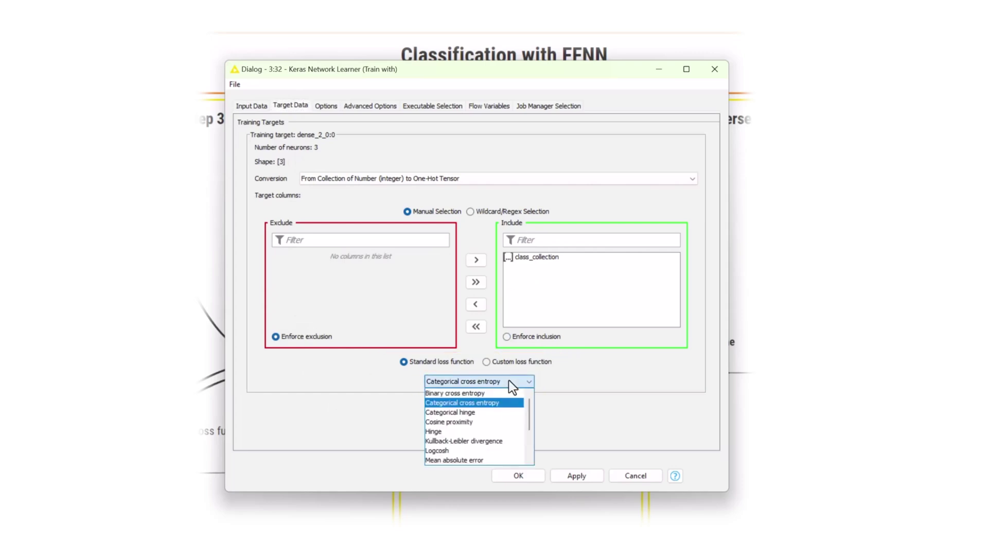
pyautogui.click(509, 381)
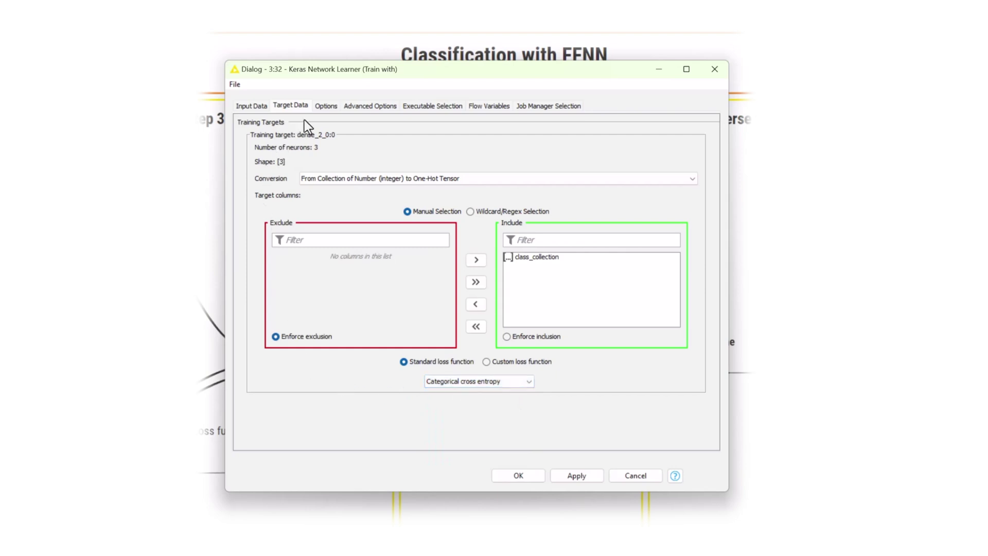
pyautogui.click(325, 106)
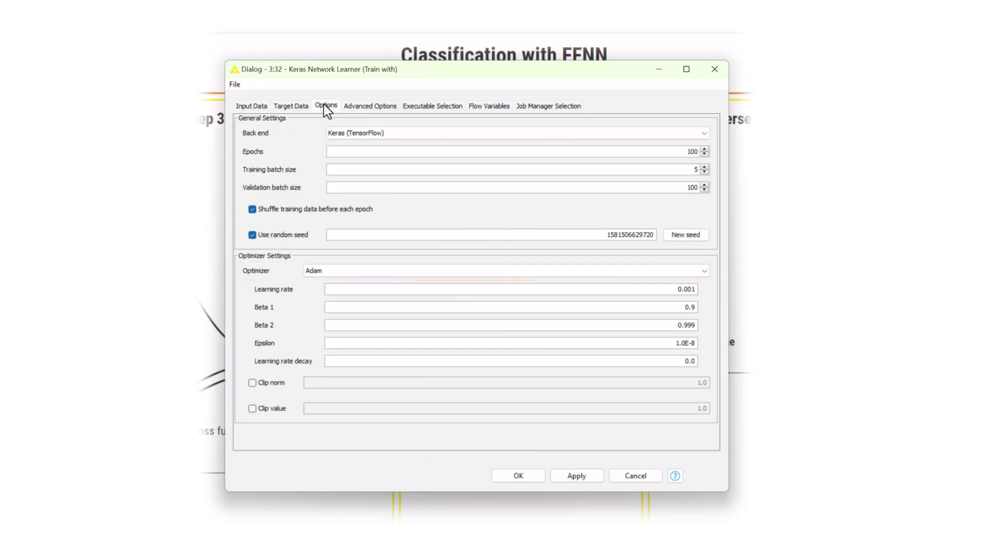
pyautogui.click(364, 105)
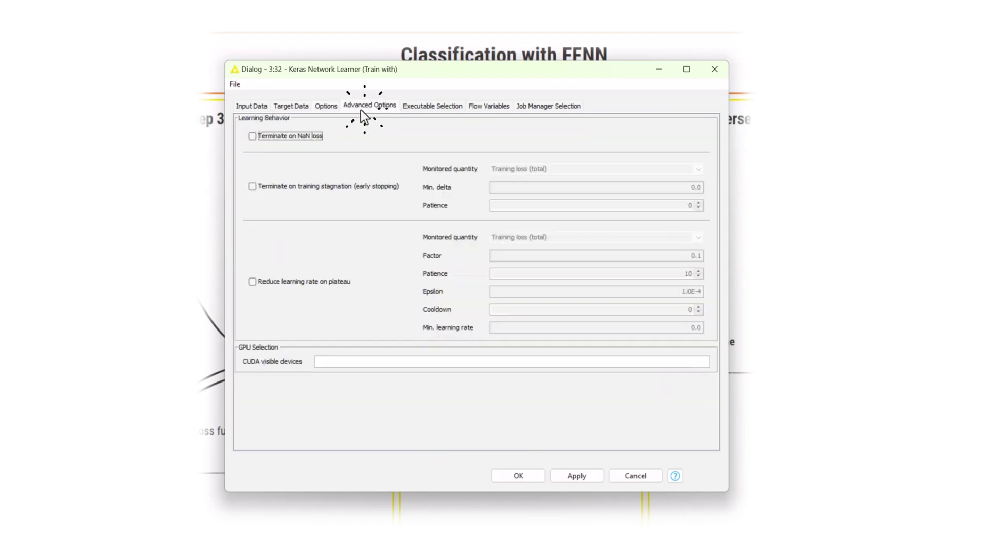
pyautogui.click(432, 106)
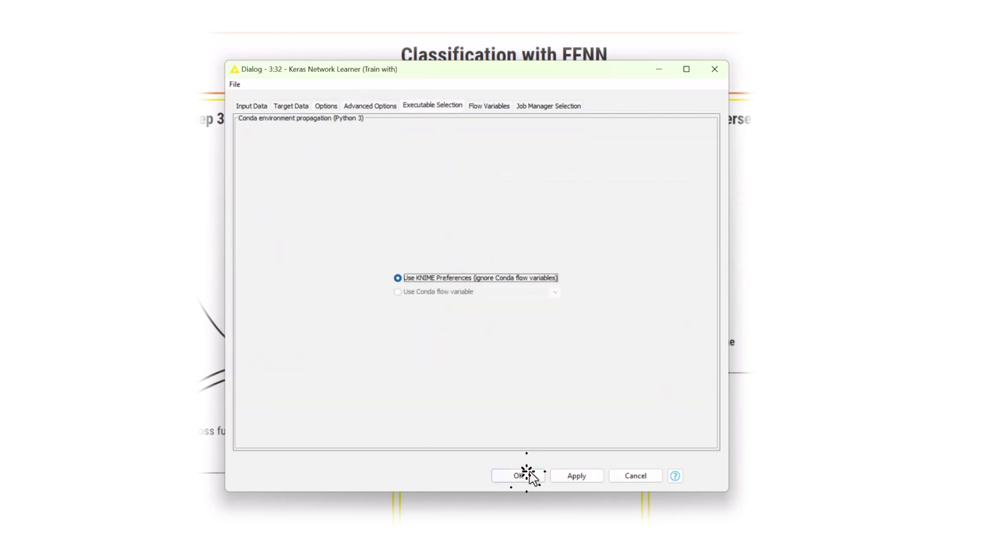
pyautogui.click(528, 474)
pyautogui.press('F7')
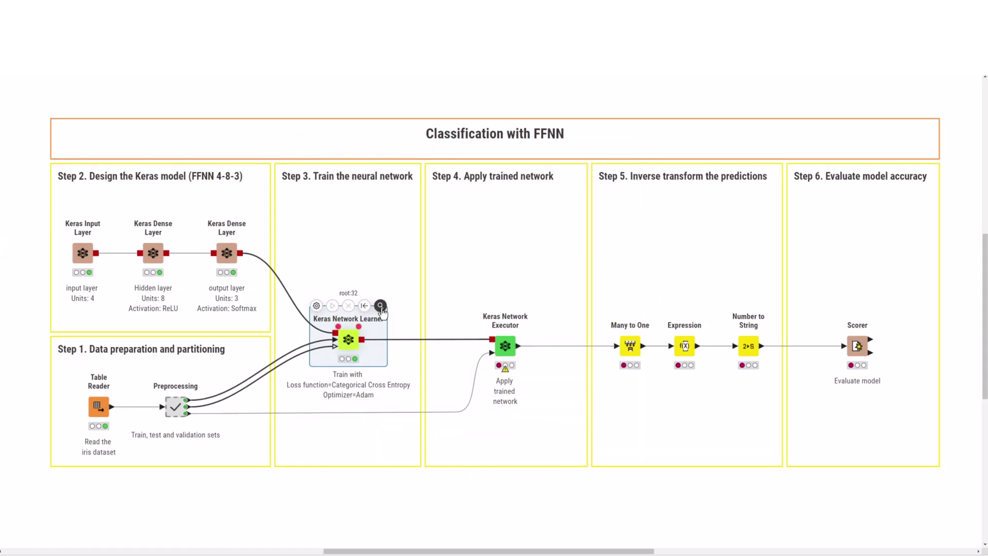
pyautogui.click(381, 306)
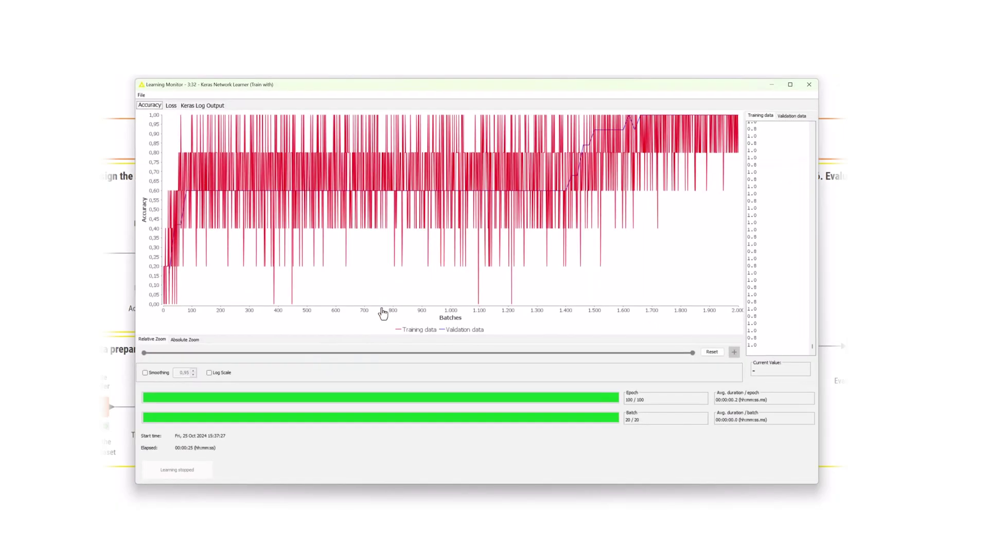
pyautogui.click(163, 373)
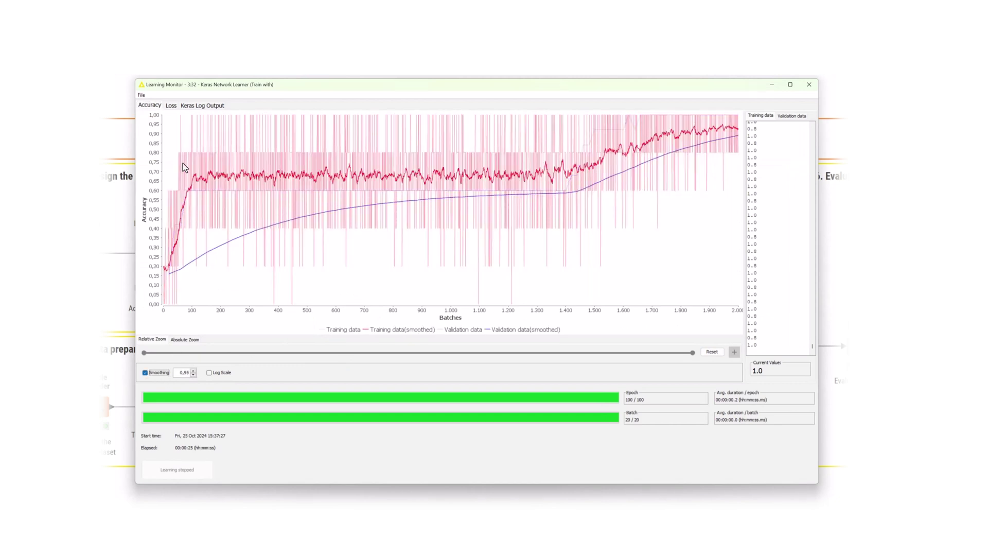
pyautogui.click(171, 105)
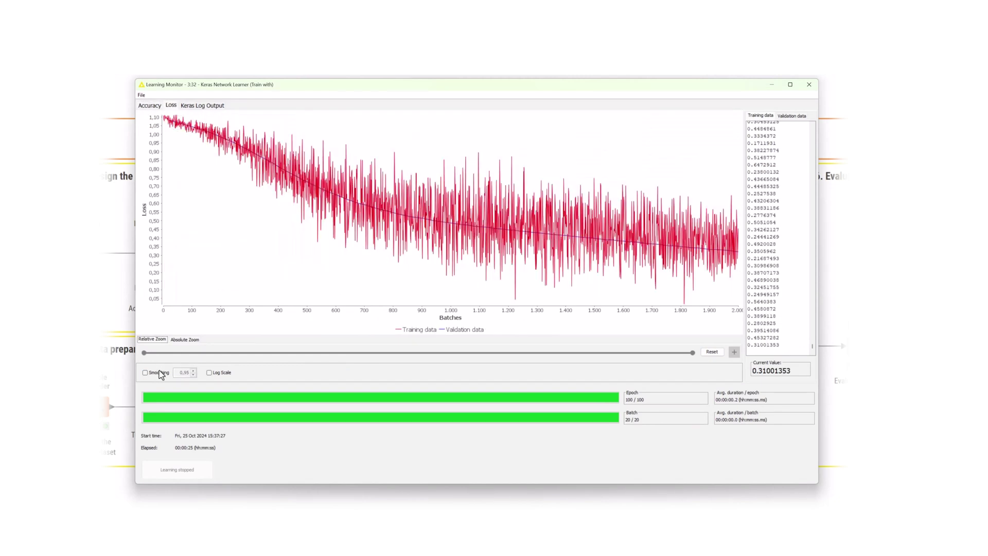
pyautogui.click(145, 371)
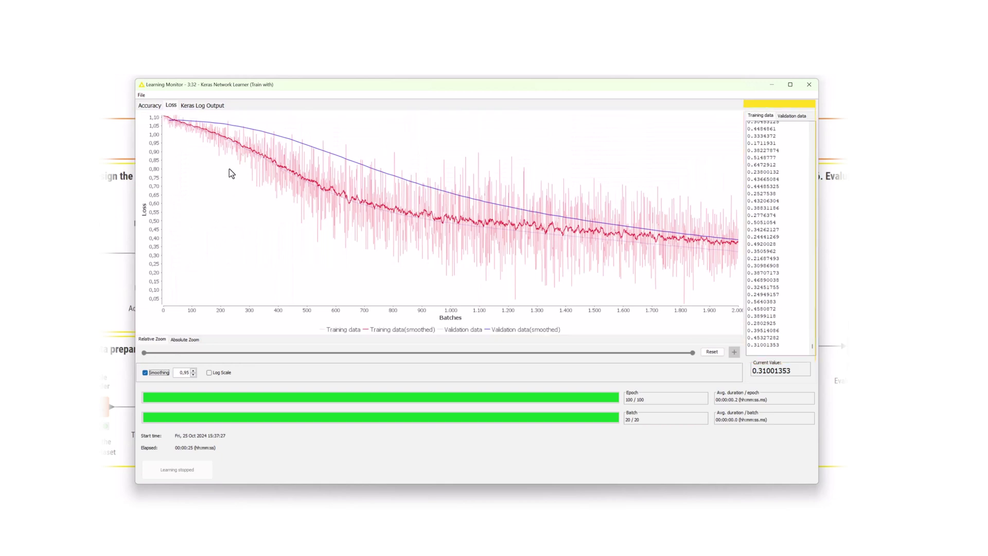
pyautogui.click(202, 105)
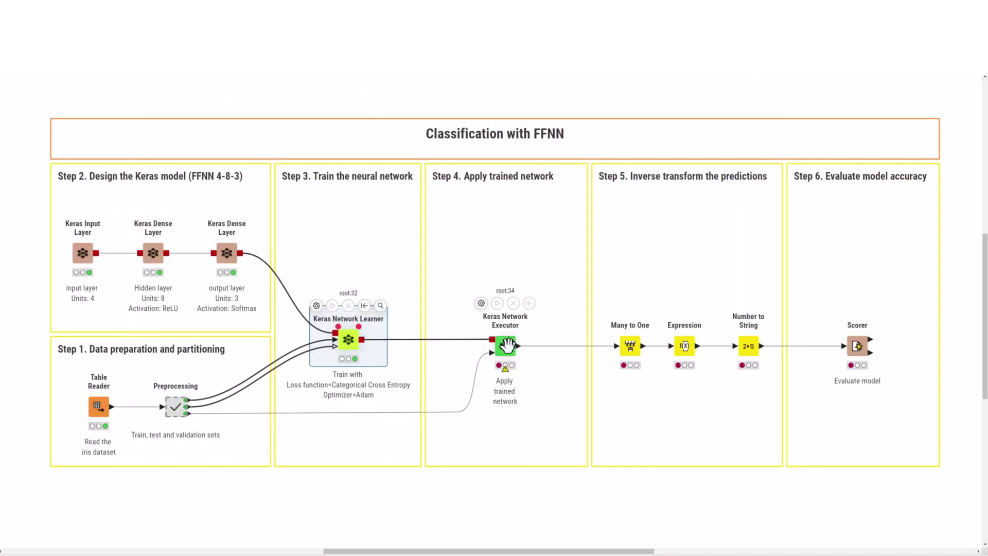
# Add the dense_2/Softmax:0 layer as the Keras Network Executor output
pyautogui.click(482, 304)
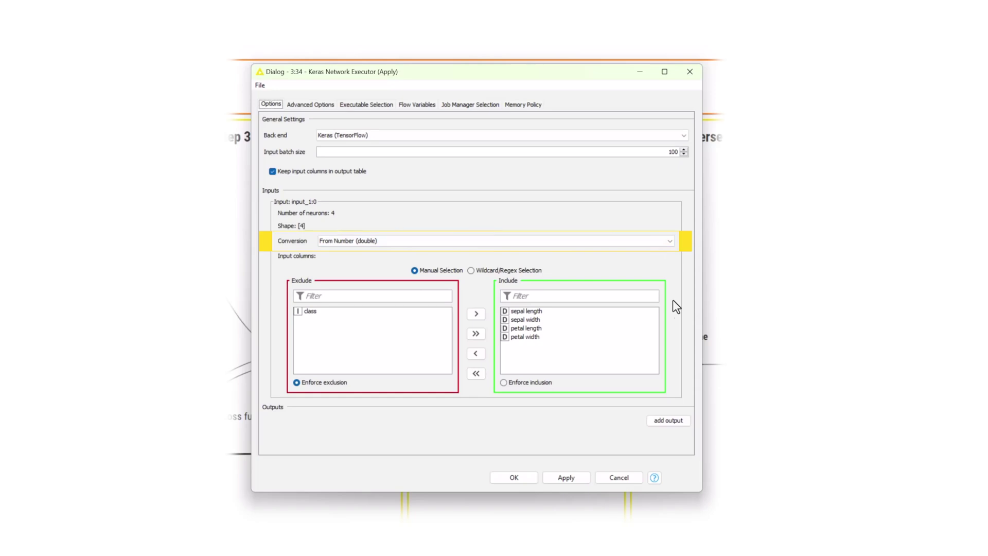
pyautogui.click(668, 420)
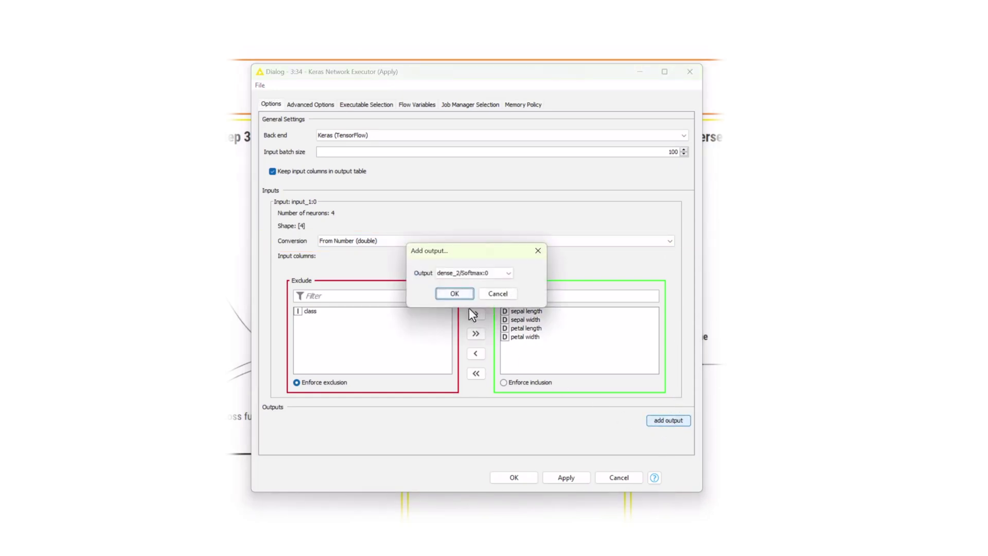
pyautogui.click(477, 276)
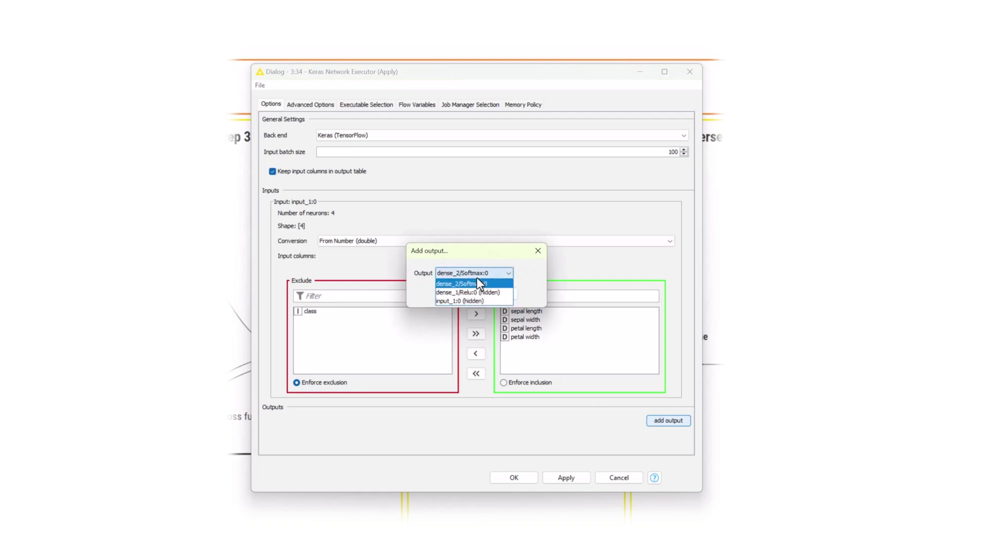
pyautogui.click(474, 287)
pyautogui.click(455, 293)
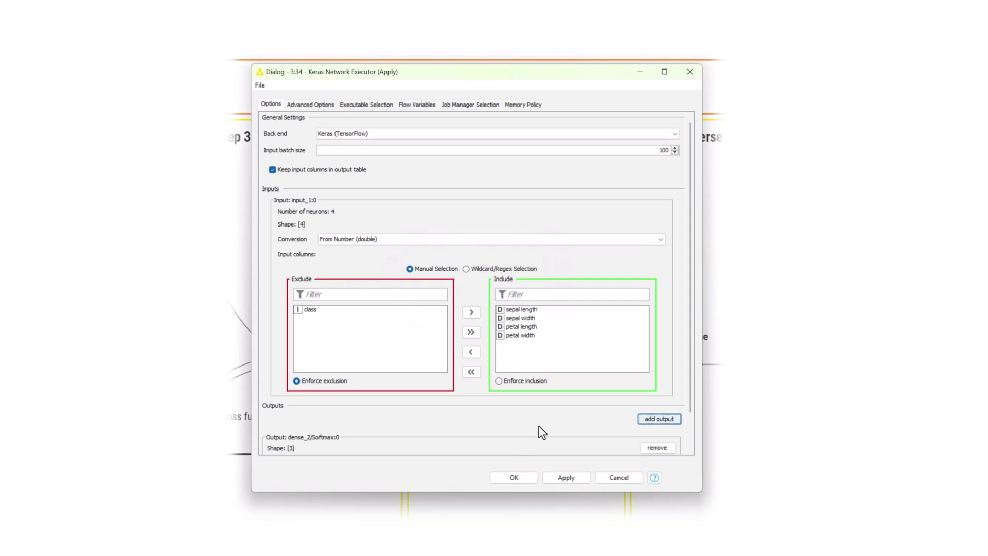
pyautogui.scroll(-3, 538, 425)
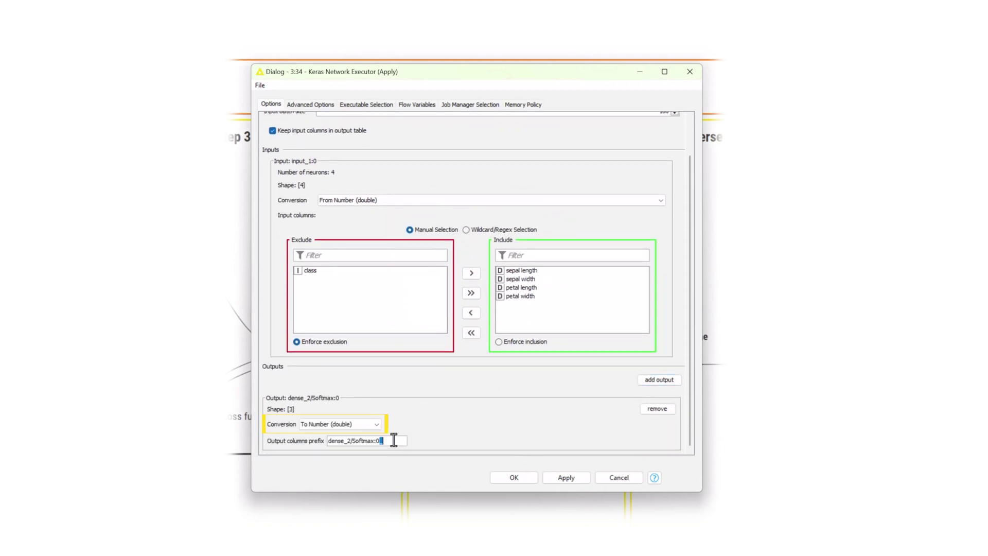
# Set the output column prefix to class and check the class0–class2 probabilities for 38 test rows
pyautogui.doubleClick(355, 440)
pyautogui.write('c')
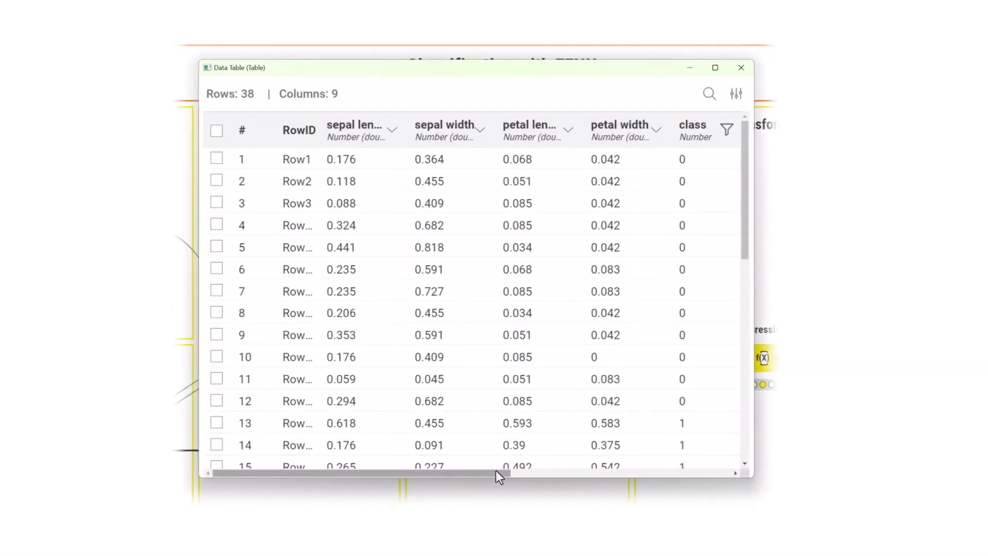
pyautogui.moveTo(496, 470); pyautogui.dragTo(747, 464)
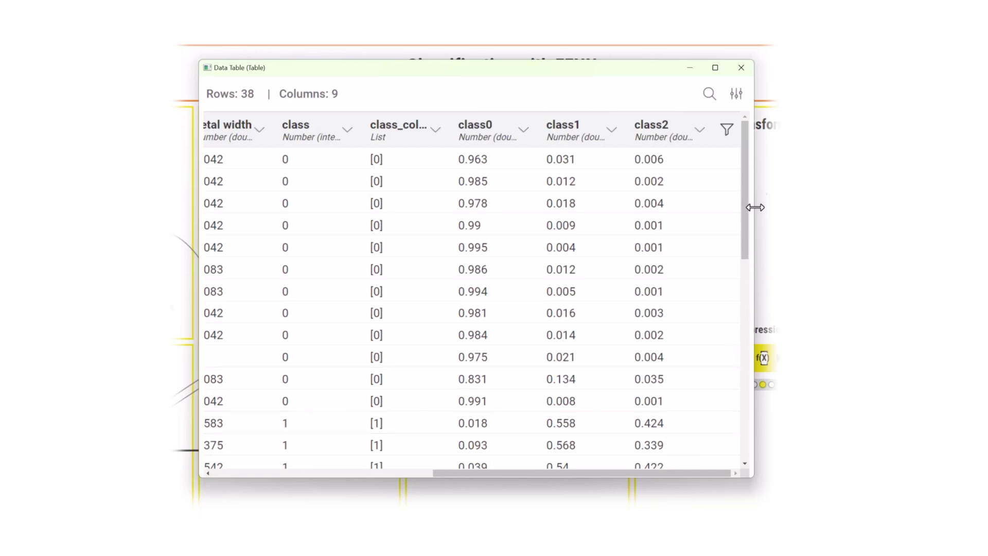
pyautogui.click(742, 70)
# Check the Many to One condensed table and confirm the regex_extract expression into column prediction
pyautogui.click(639, 337)
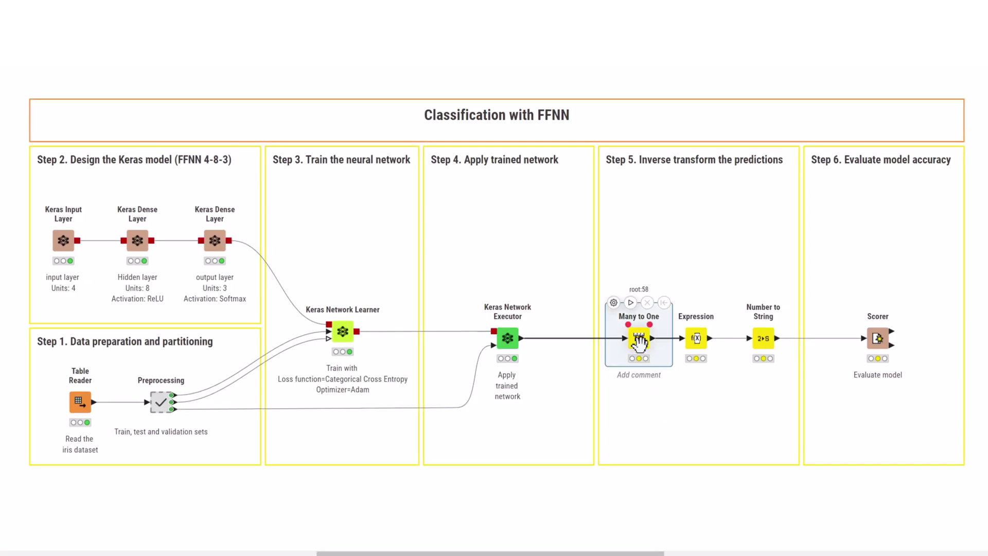
pyautogui.rightClick(639, 339)
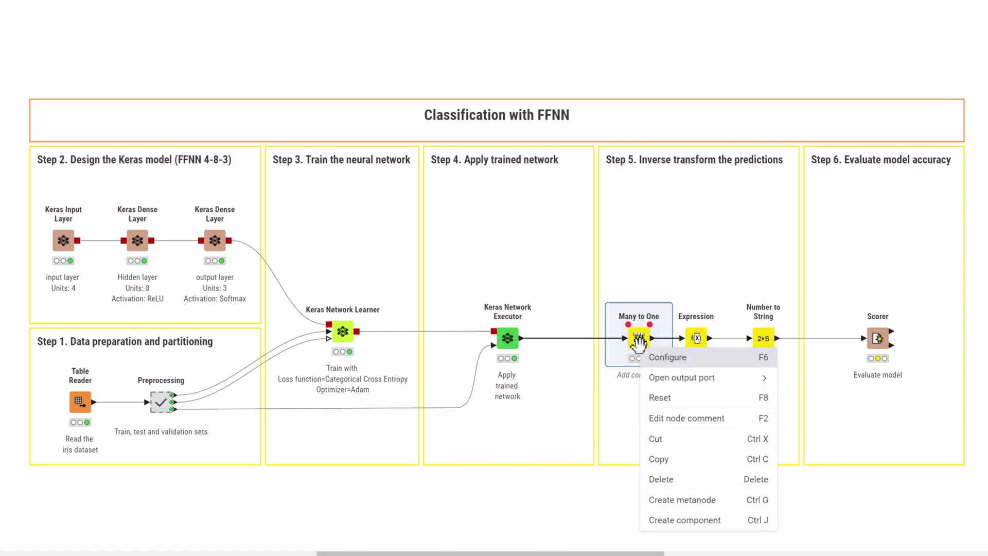
pyautogui.moveTo(681, 377)
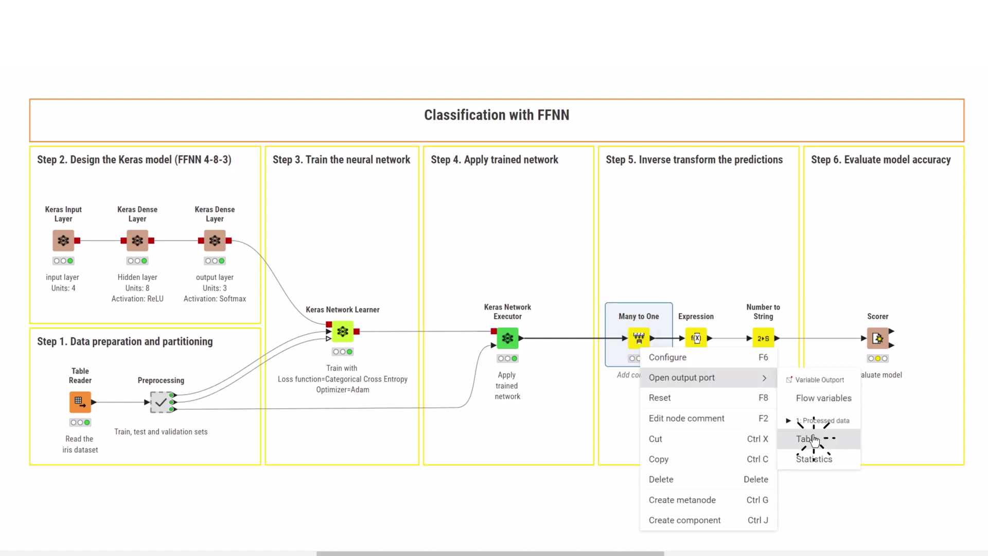
pyautogui.click(809, 438)
pyautogui.moveTo(472, 453); pyautogui.dragTo(718, 449)
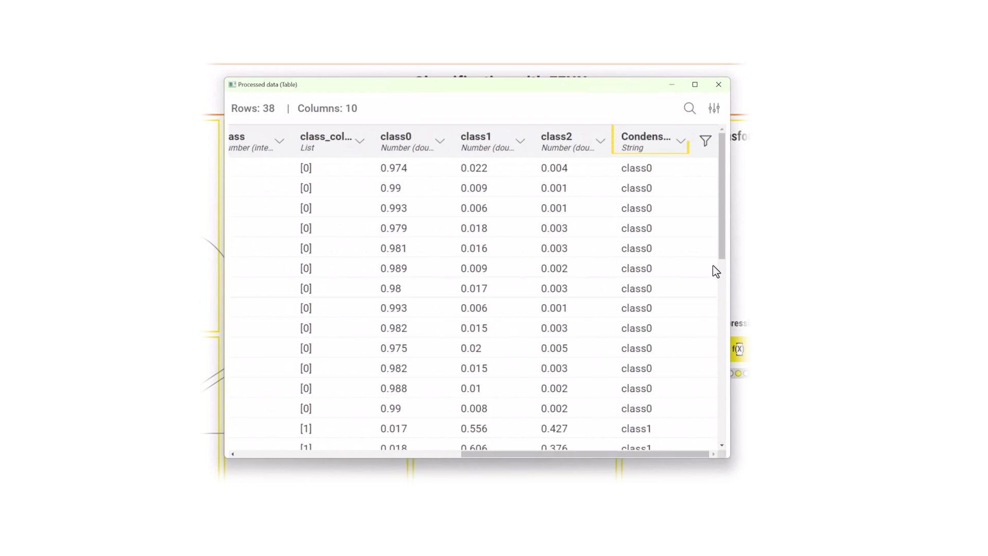
pyautogui.moveTo(720, 193); pyautogui.dragTo(720, 406)
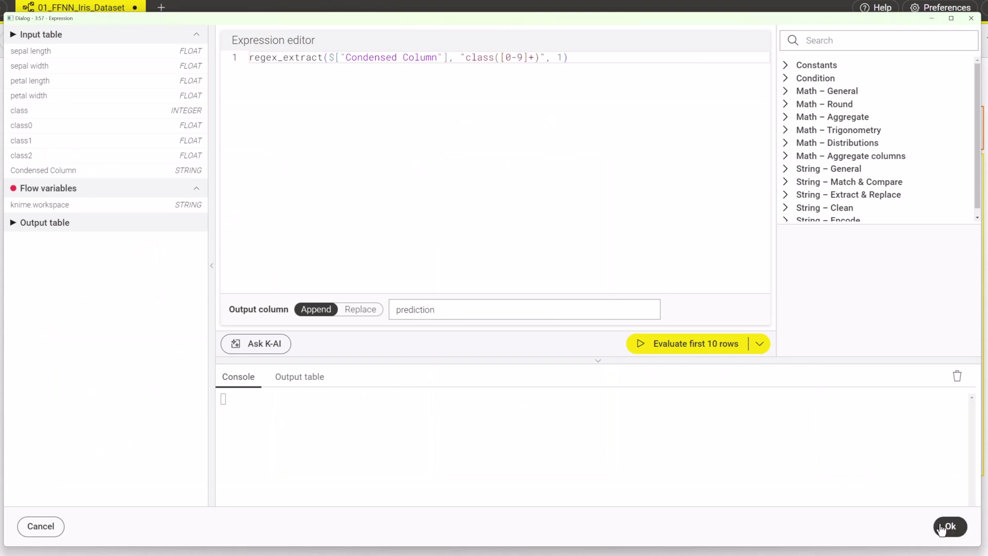
pyautogui.click(947, 527)
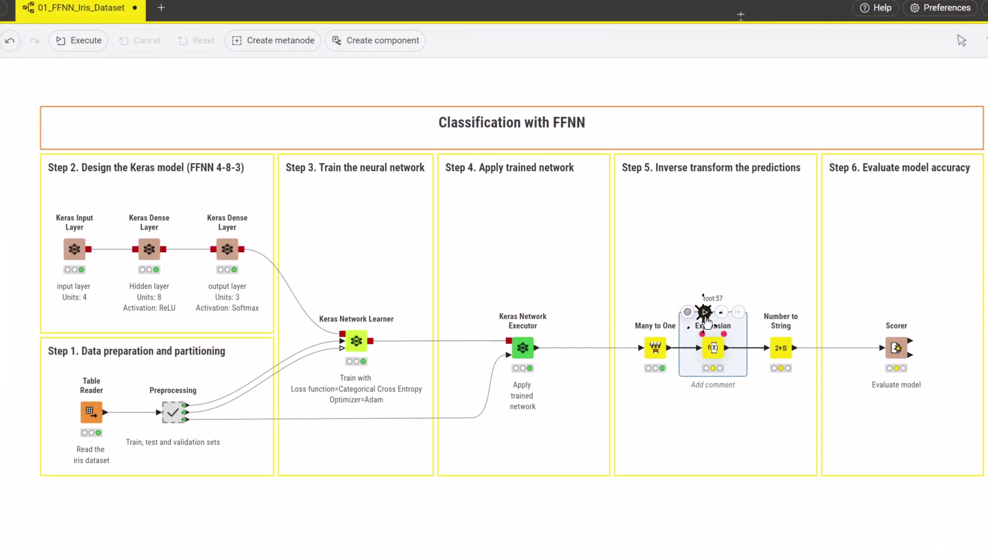
# View the Scorer's confusion matrix: 37 of 38 test rows correct, 97.368% accuracy
pyautogui.click(894, 347)
pyautogui.click(930, 311)
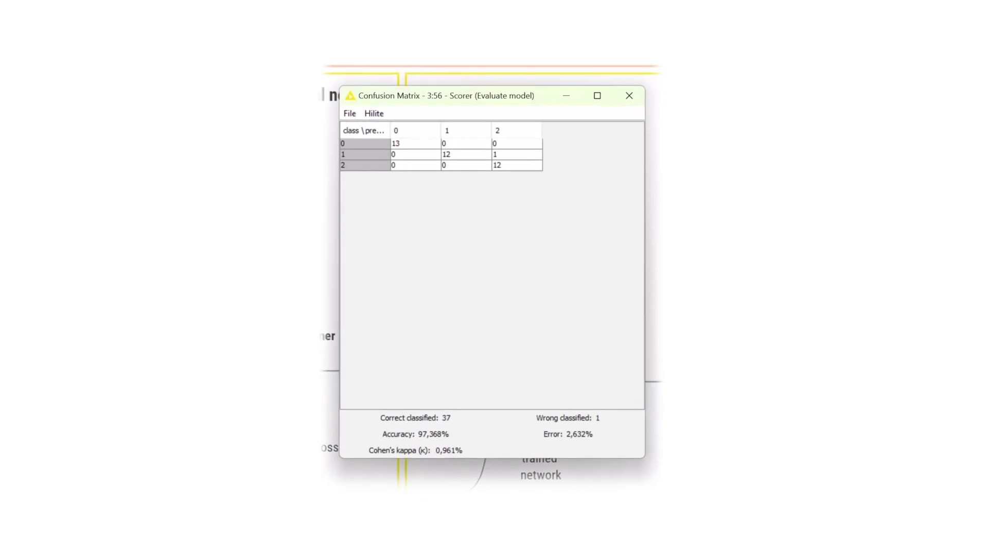